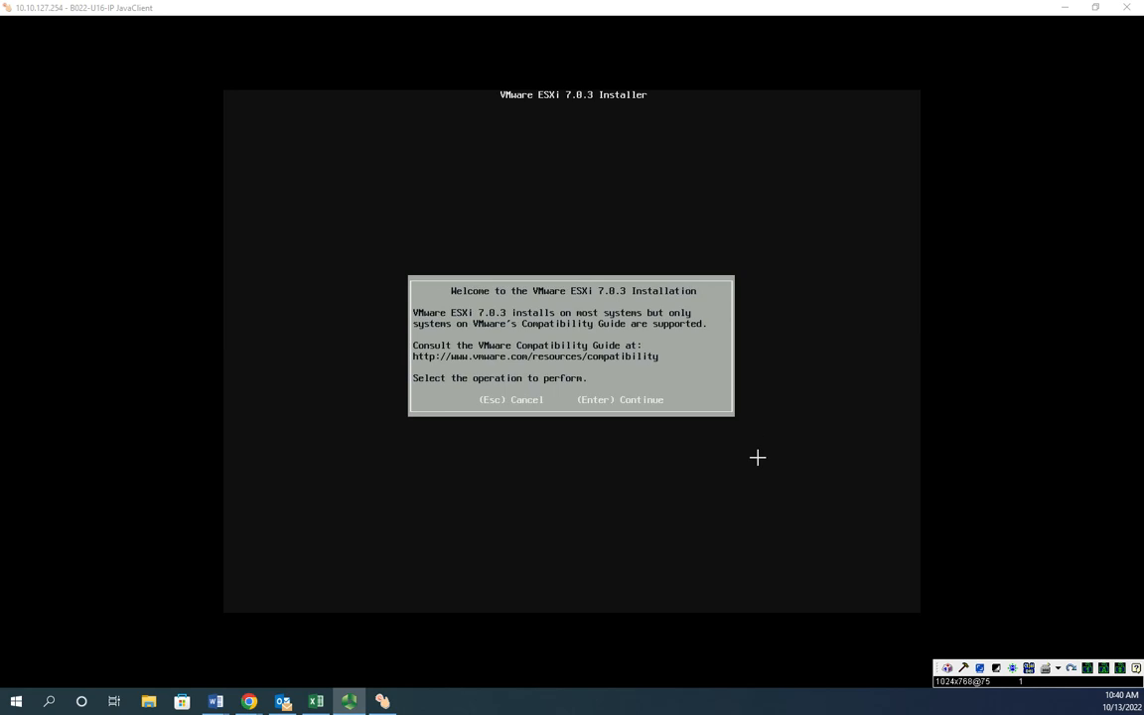
# Start the ESXi 7.0.3 installation from the welcome screen and accept the end user license agreement.
pyautogui.click(758, 458)
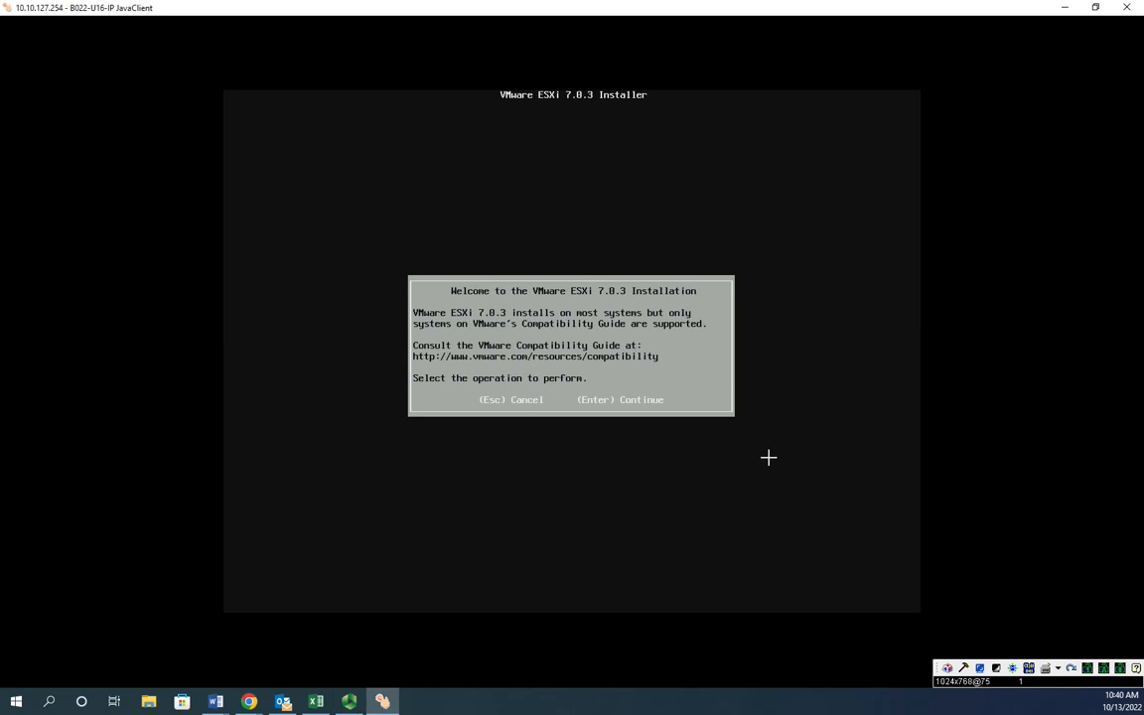
pyautogui.press('Return')
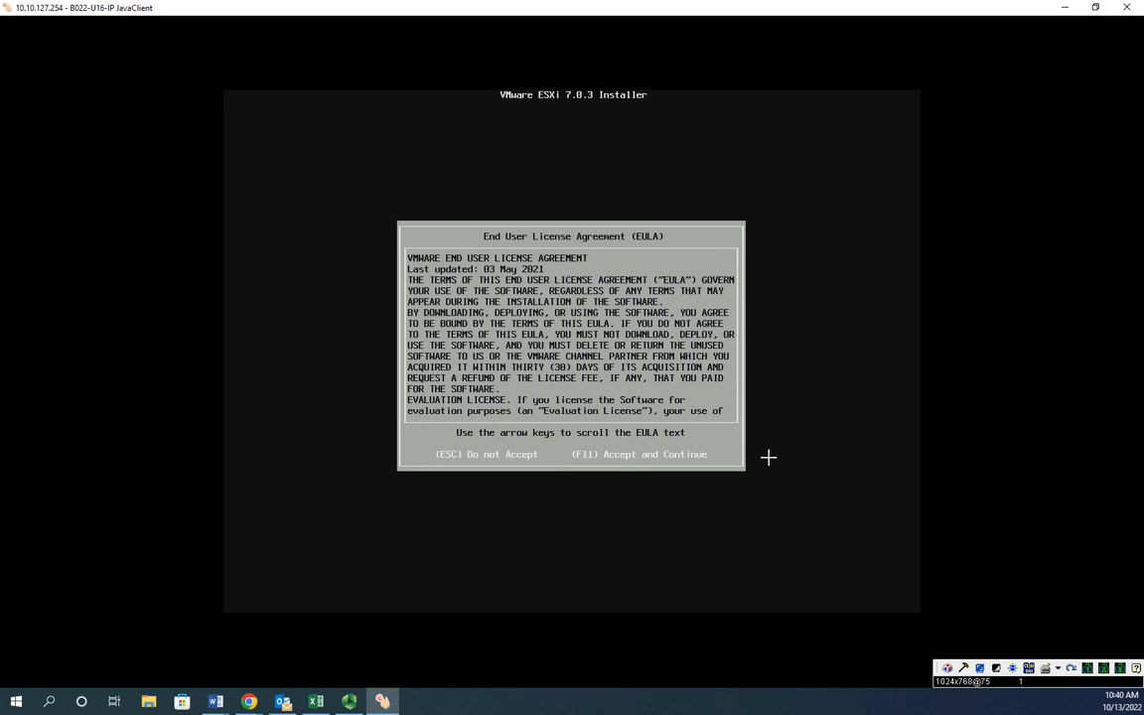
pyautogui.press('F11')
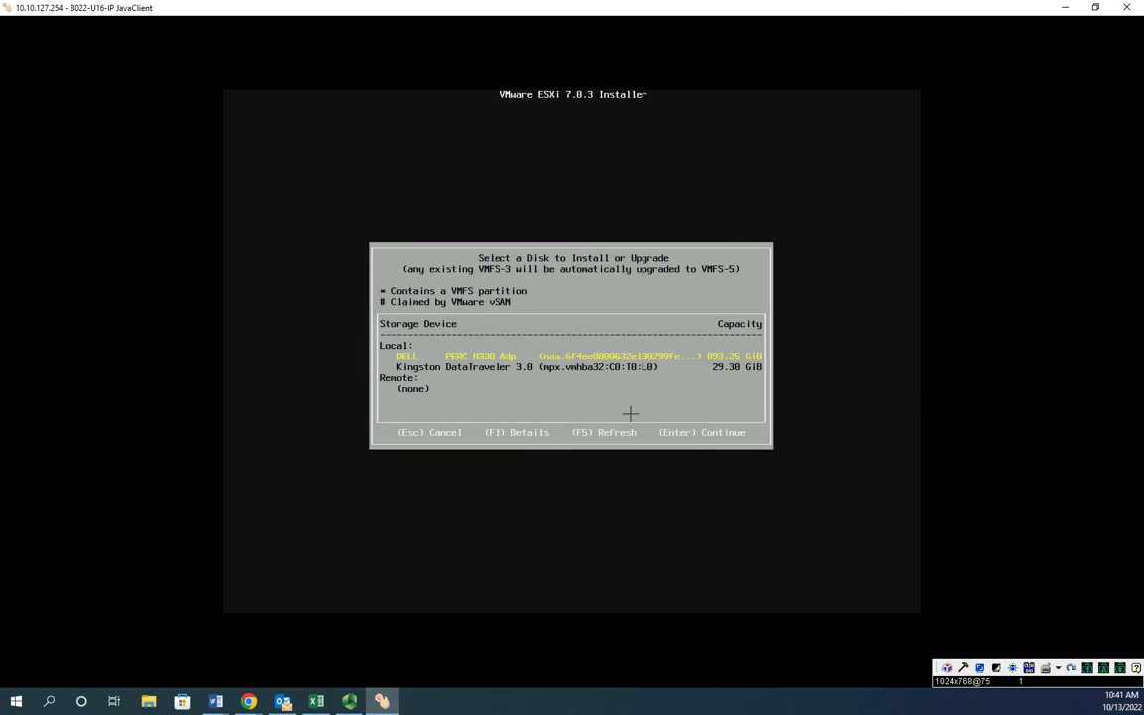
# Choose the local DELL PERC H330 Adp disk as the overwritten install target and accept the US Default keyboard layout.
pyautogui.press('Return')
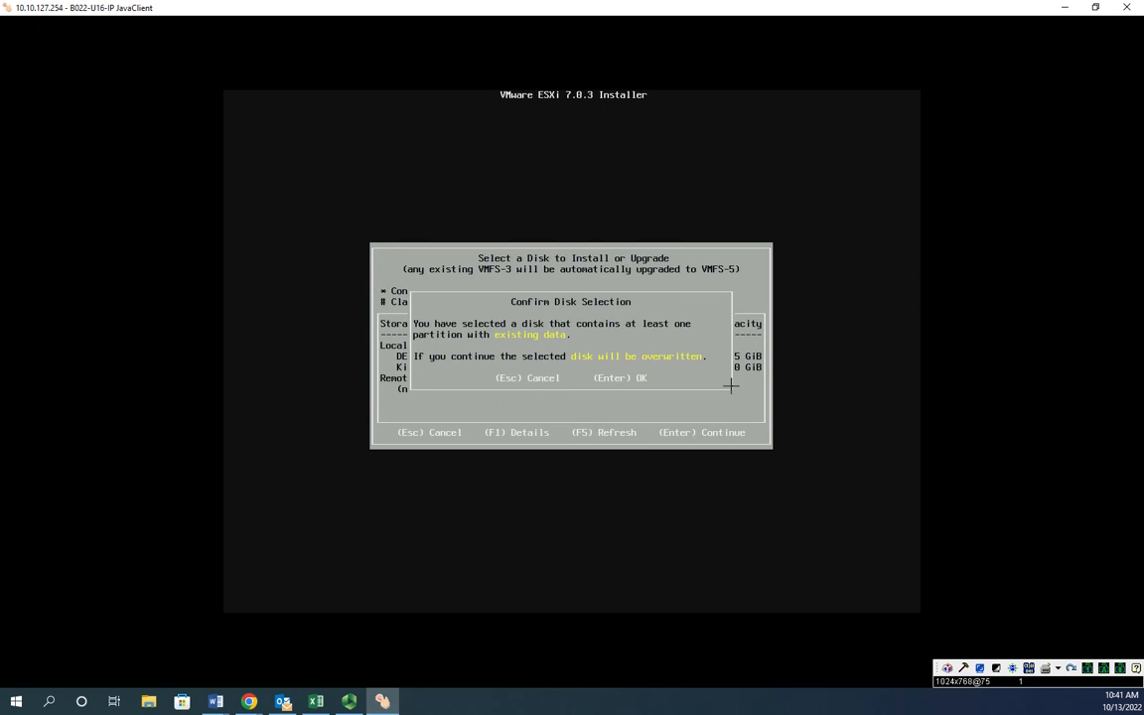
pyautogui.press('Return')
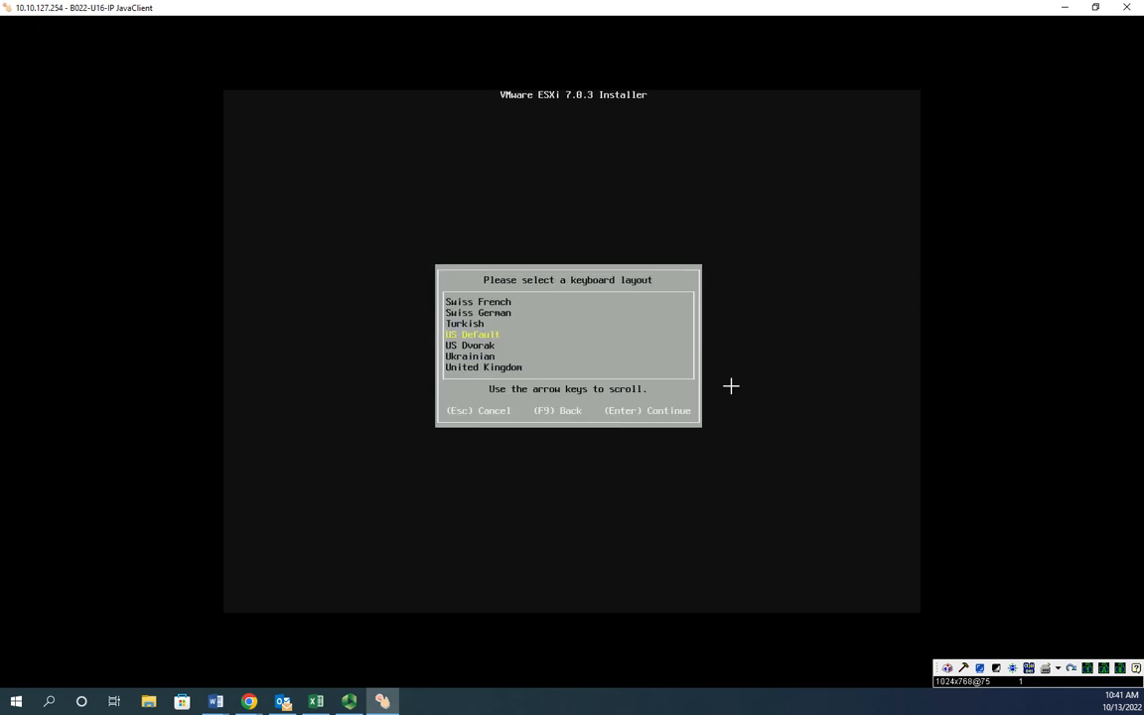
pyautogui.press('Return')
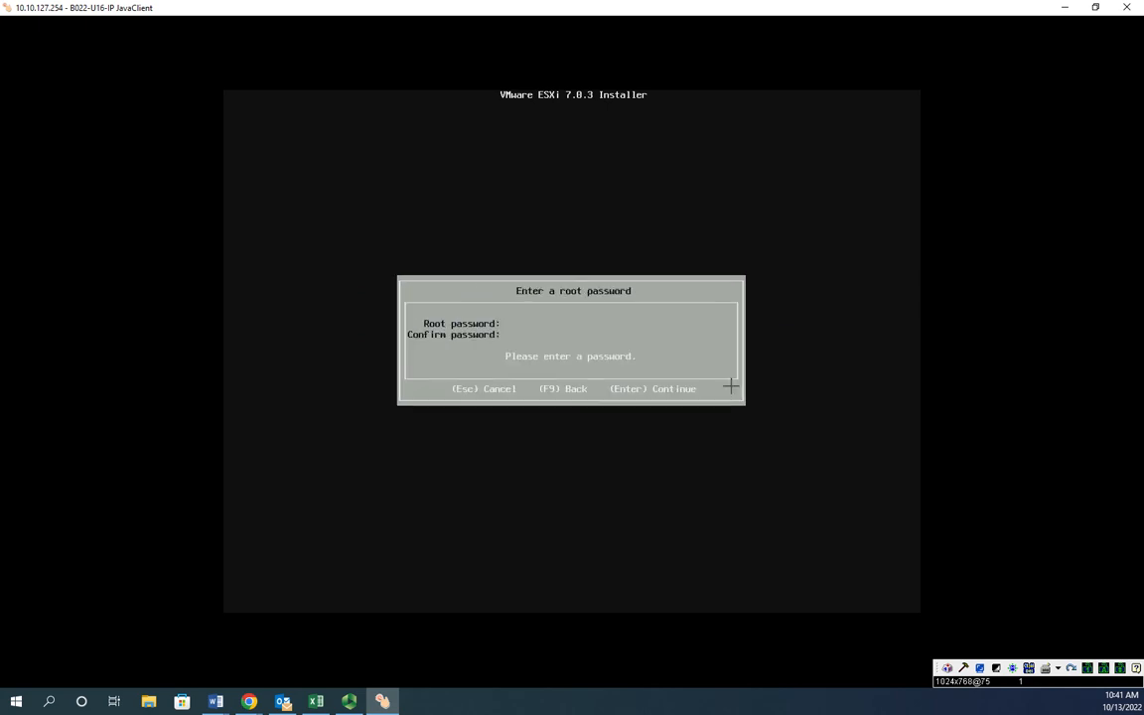
# Enter and confirm the root password for the new host.
pyautogui.write('****')
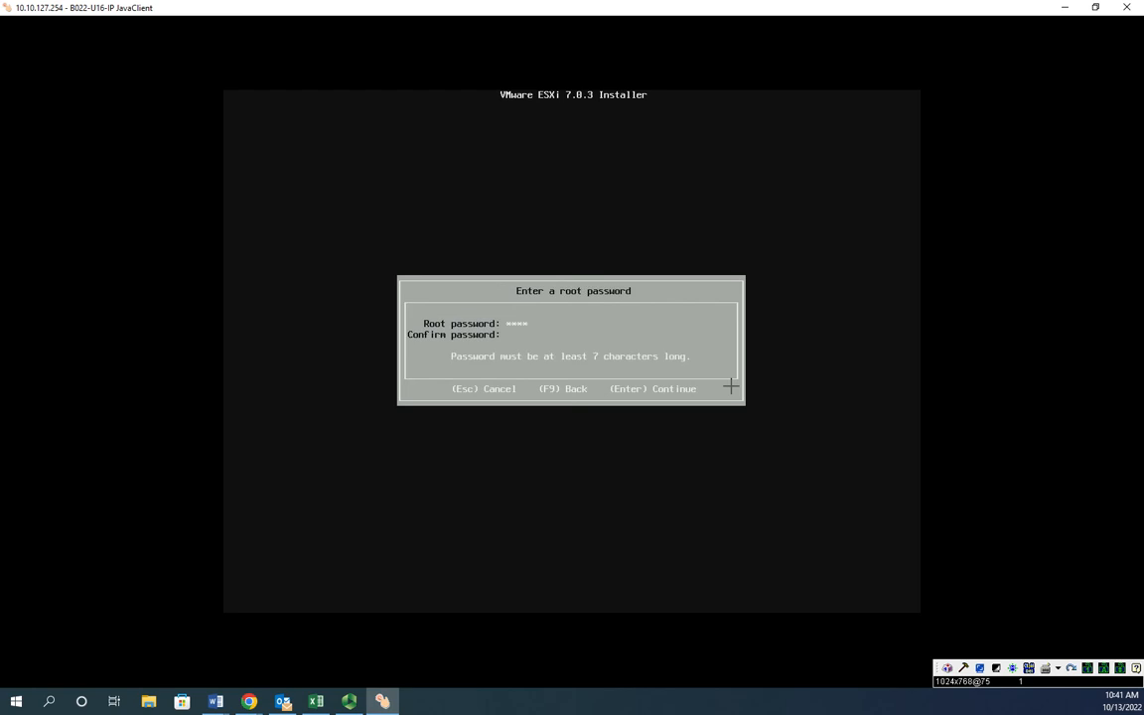
pyautogui.write('*****')
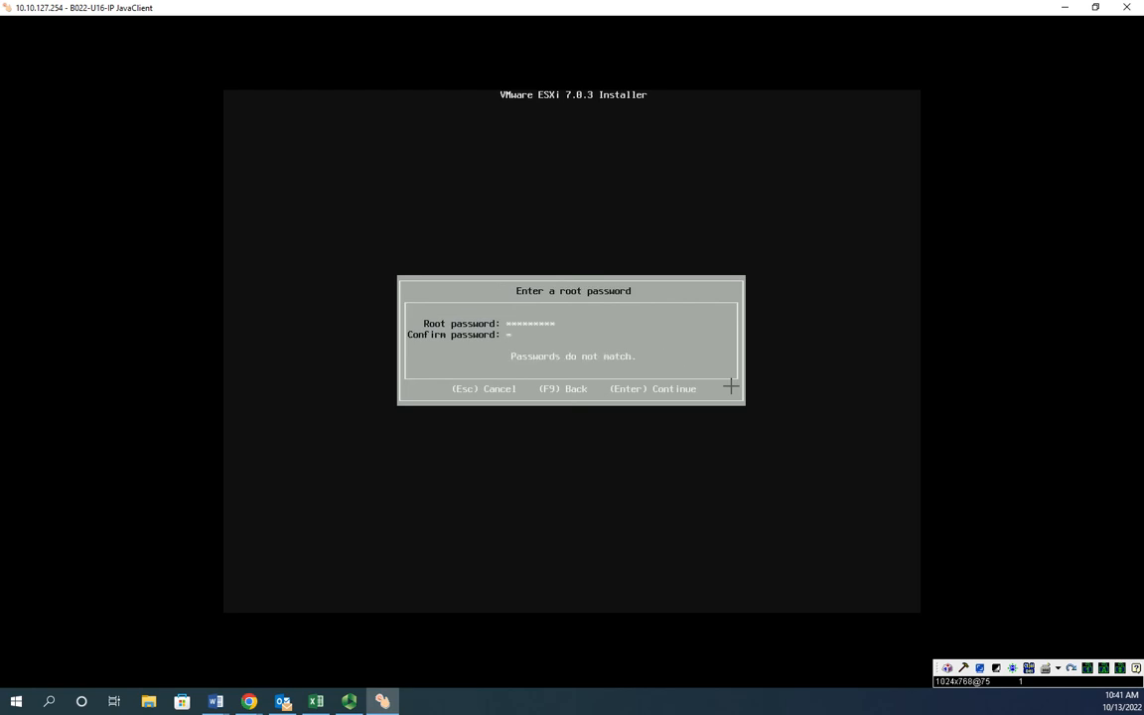
pyautogui.write('********')
pyautogui.press('Return')
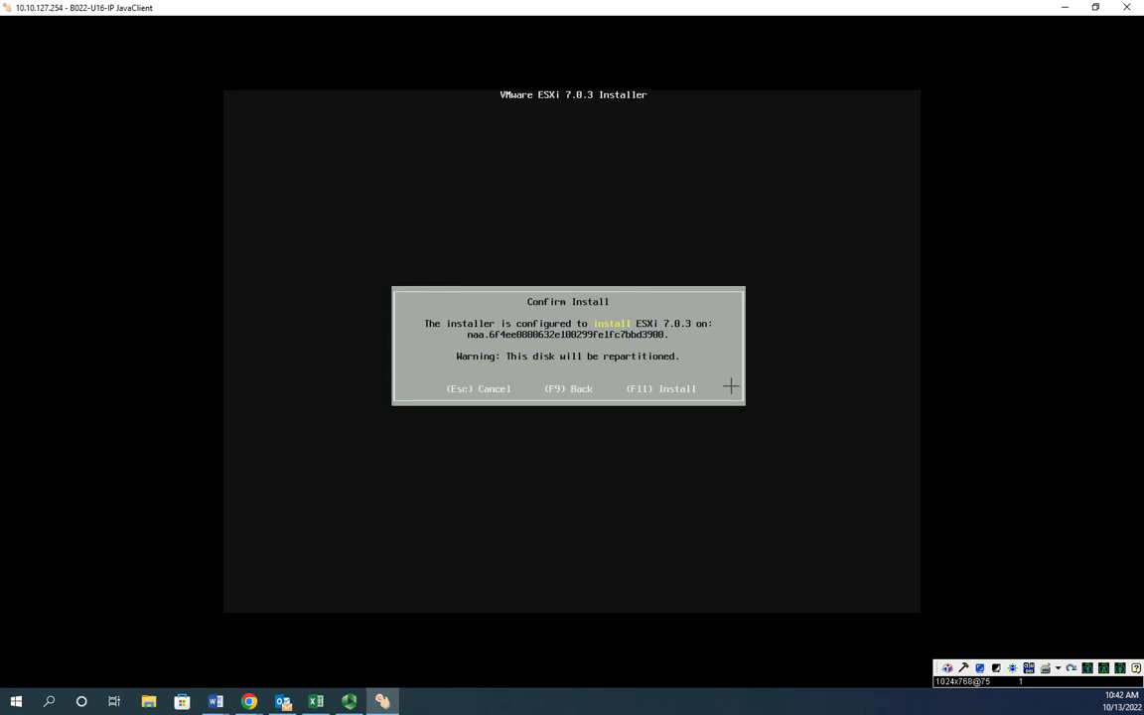
# Install ESXi 7.0.3 on the selected disk and reboot the server once the installation completes.
pyautogui.press('F11')
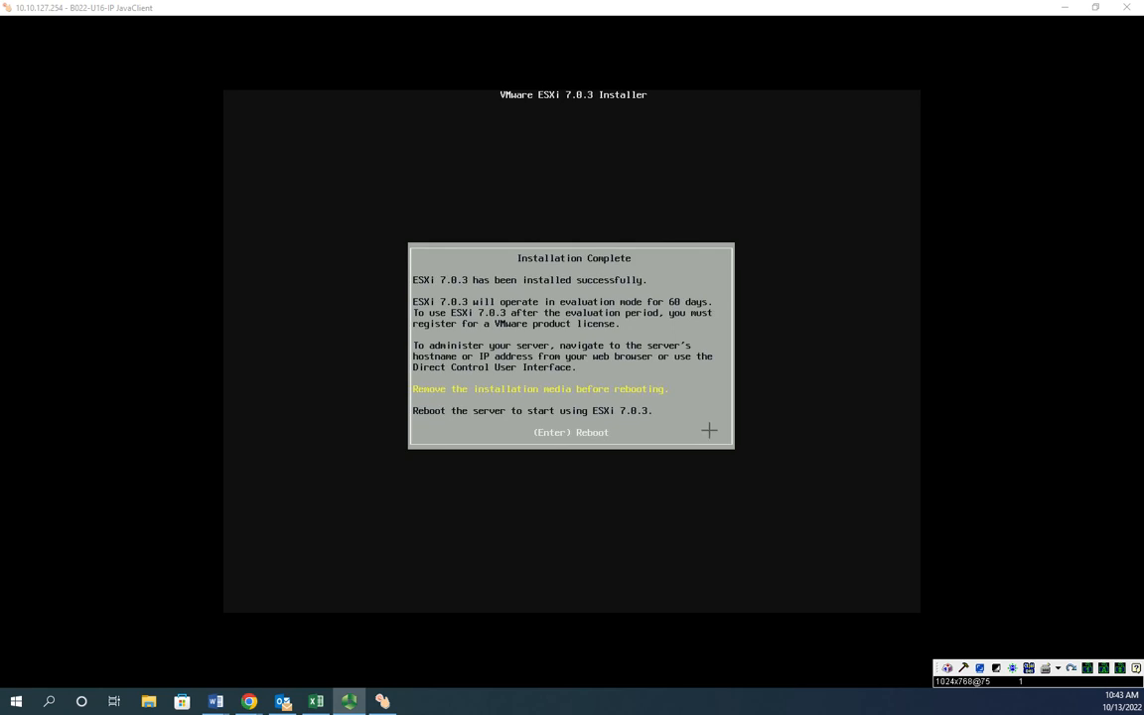
pyautogui.click(712, 427)
pyautogui.press('Return')
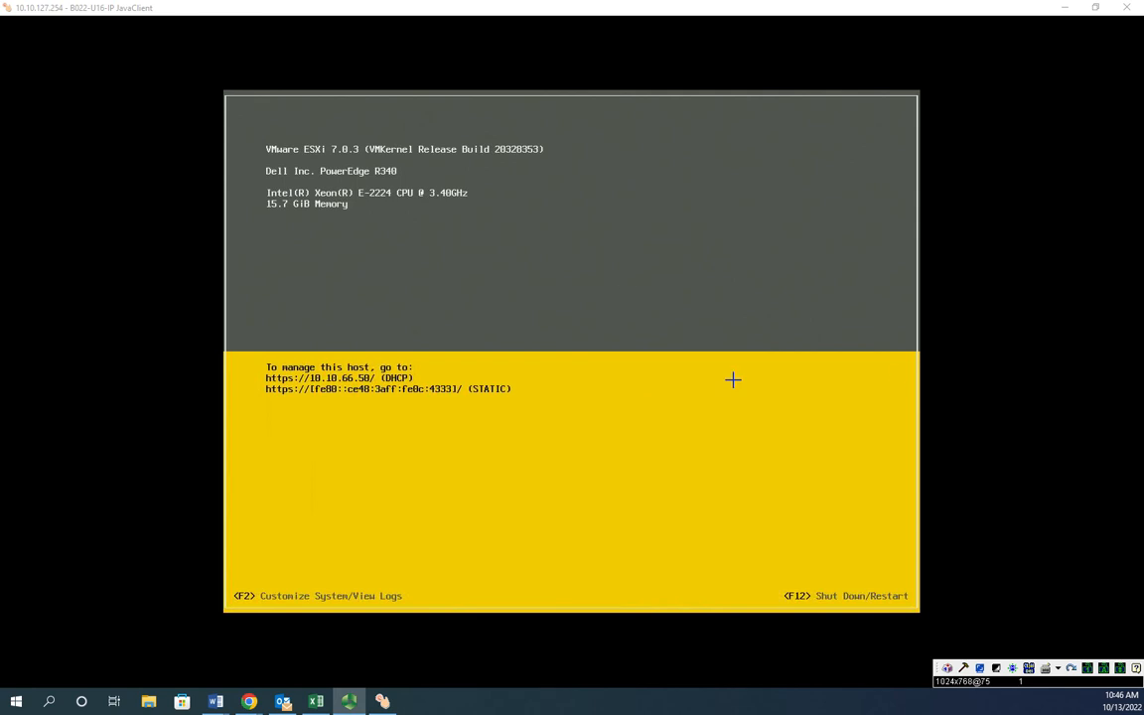
# Wake the host console and log in to system customization as root with the root password.
pyautogui.press('F2')
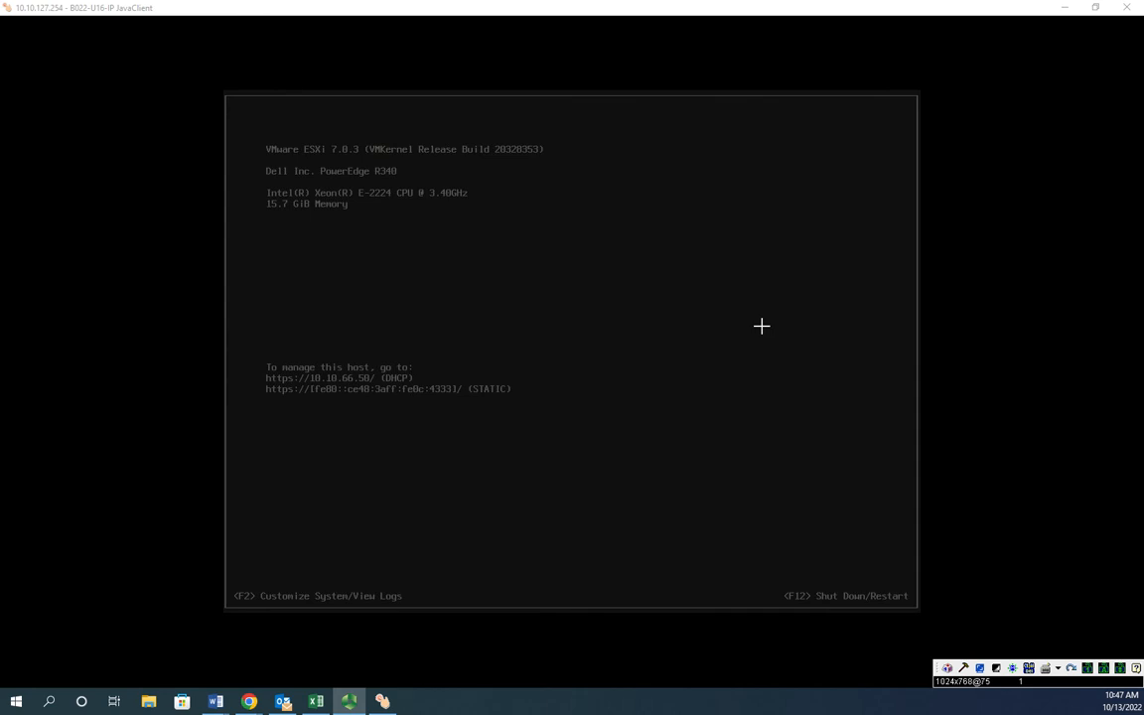
pyautogui.click(781, 352)
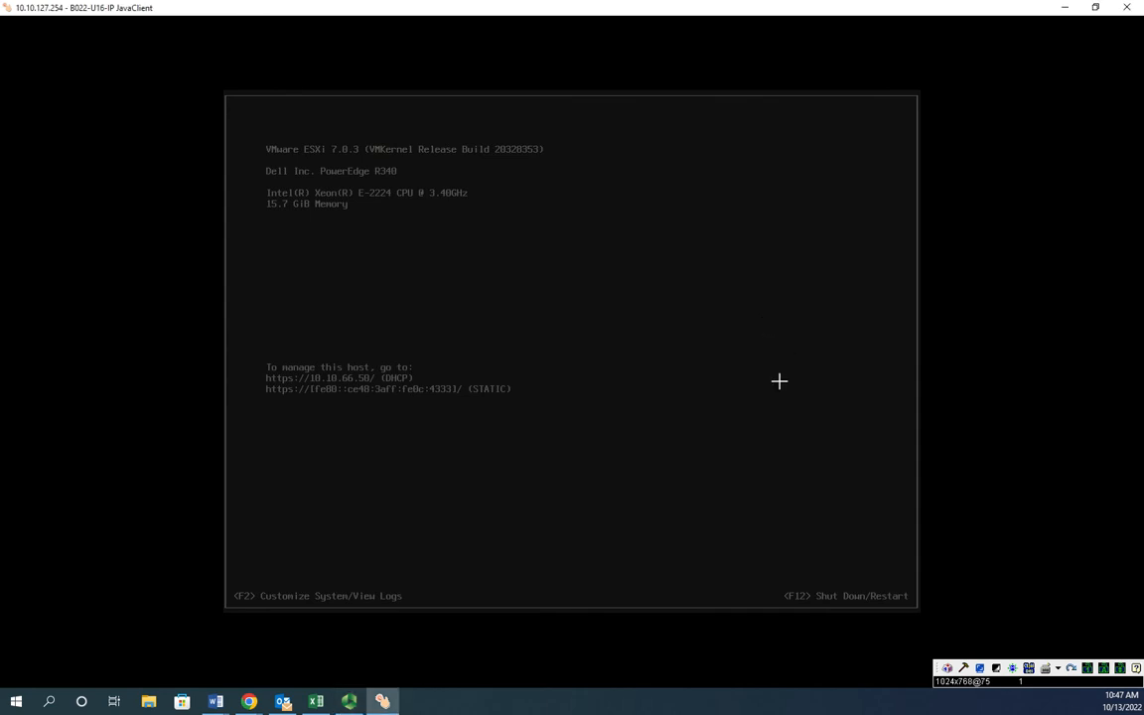
pyautogui.press('space')
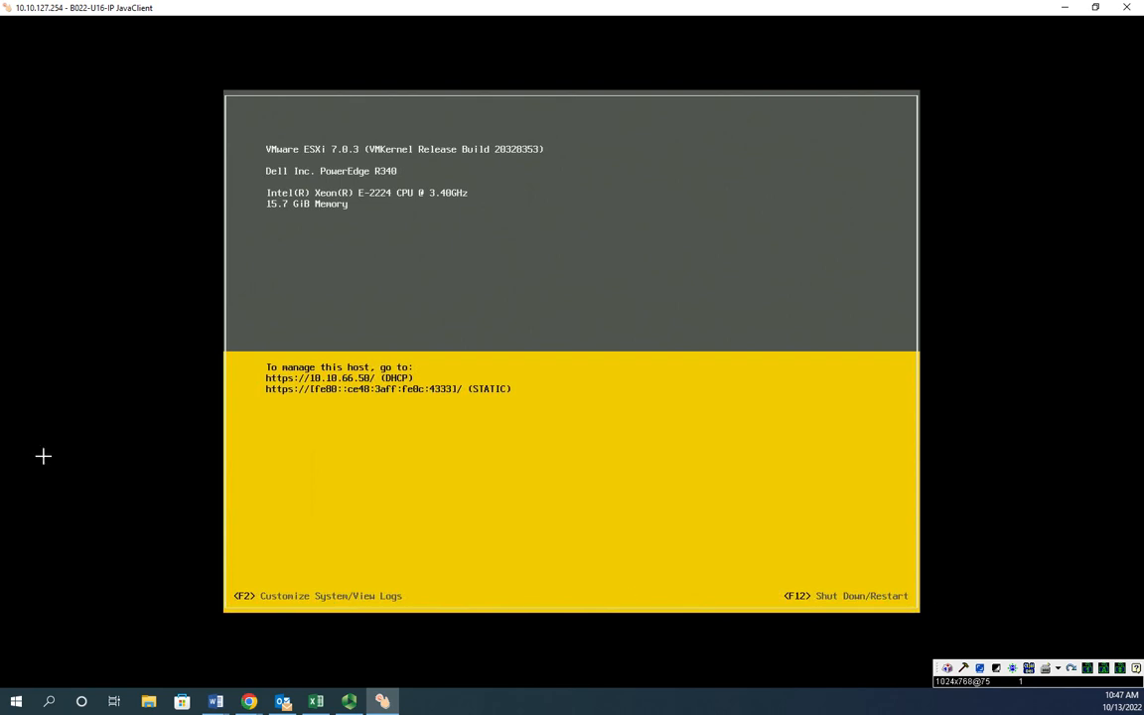
pyautogui.press('F2')
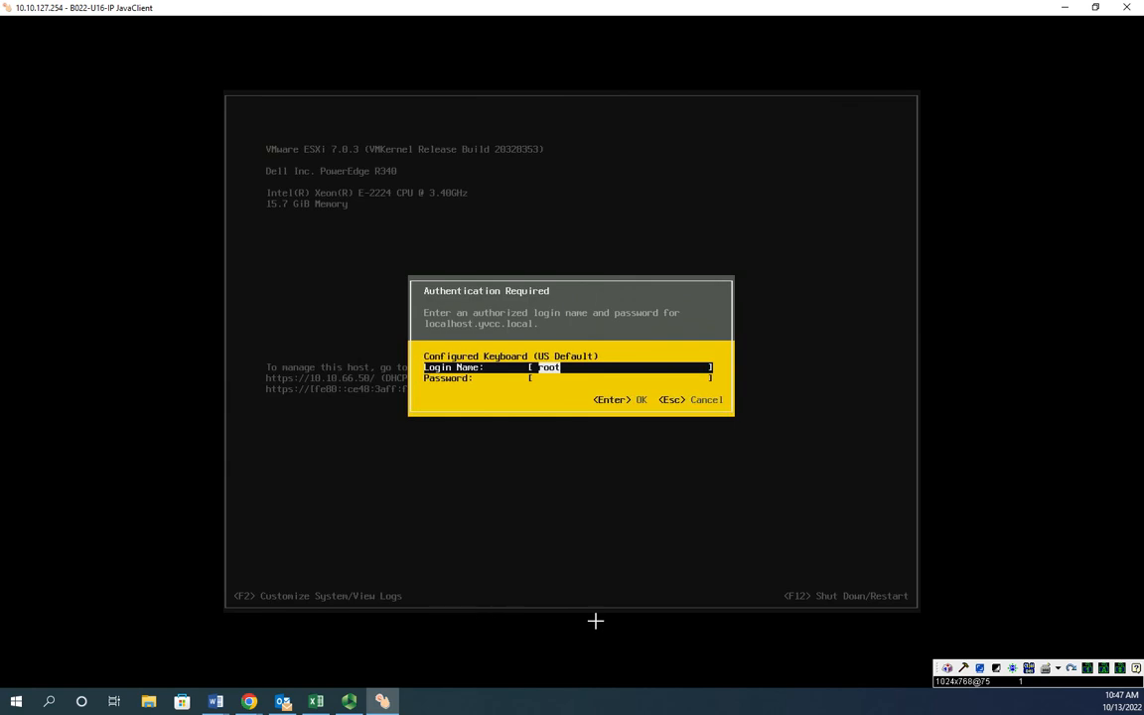
pyautogui.press('Tab')
pyautogui.write('*********')
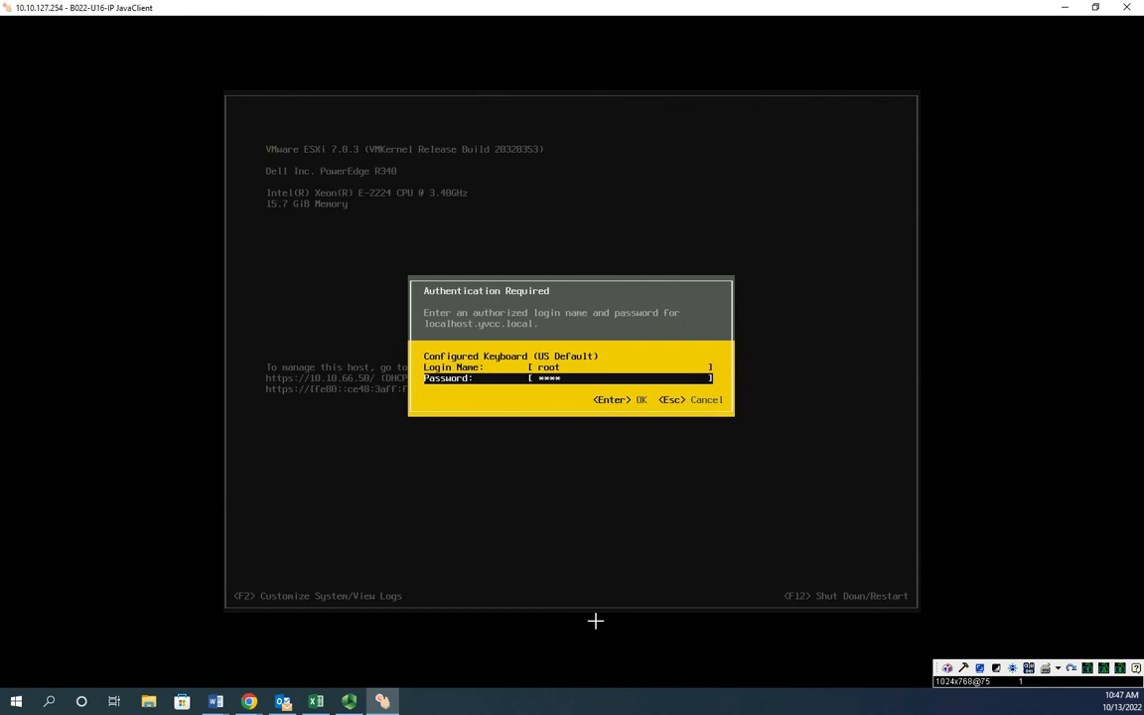
pyautogui.press('Return')
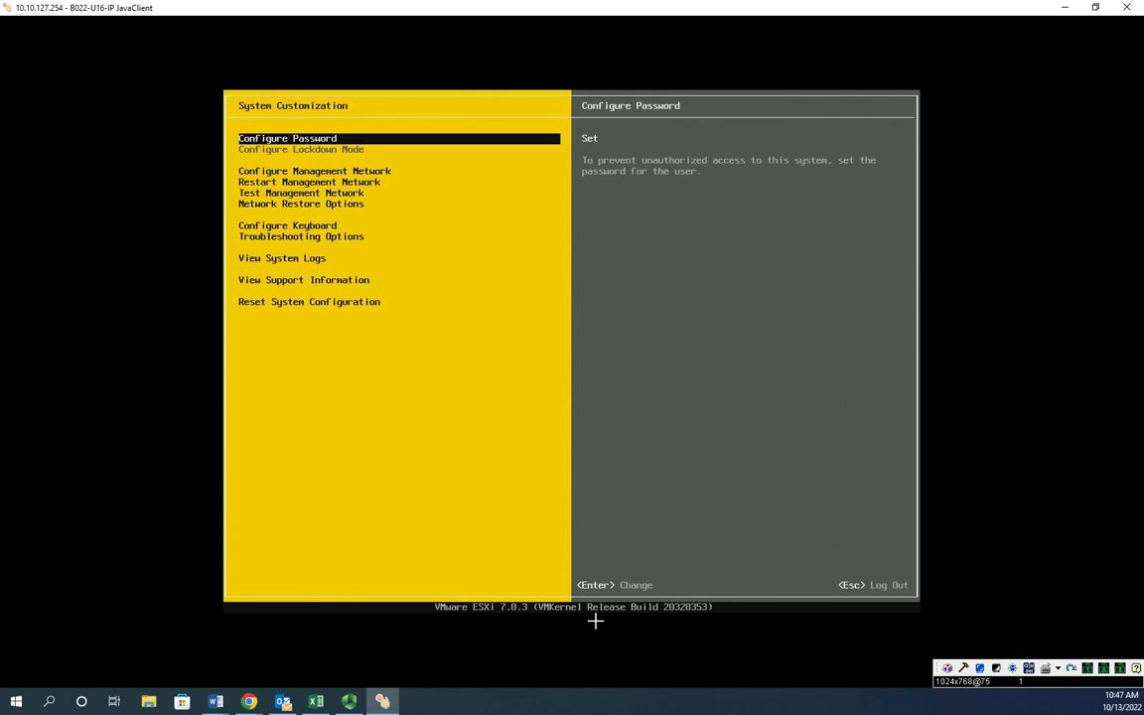
# Examine the management network's IPv4 configuration, including the static address option, and return to System Customization without changing anything.
pyautogui.press('Down')
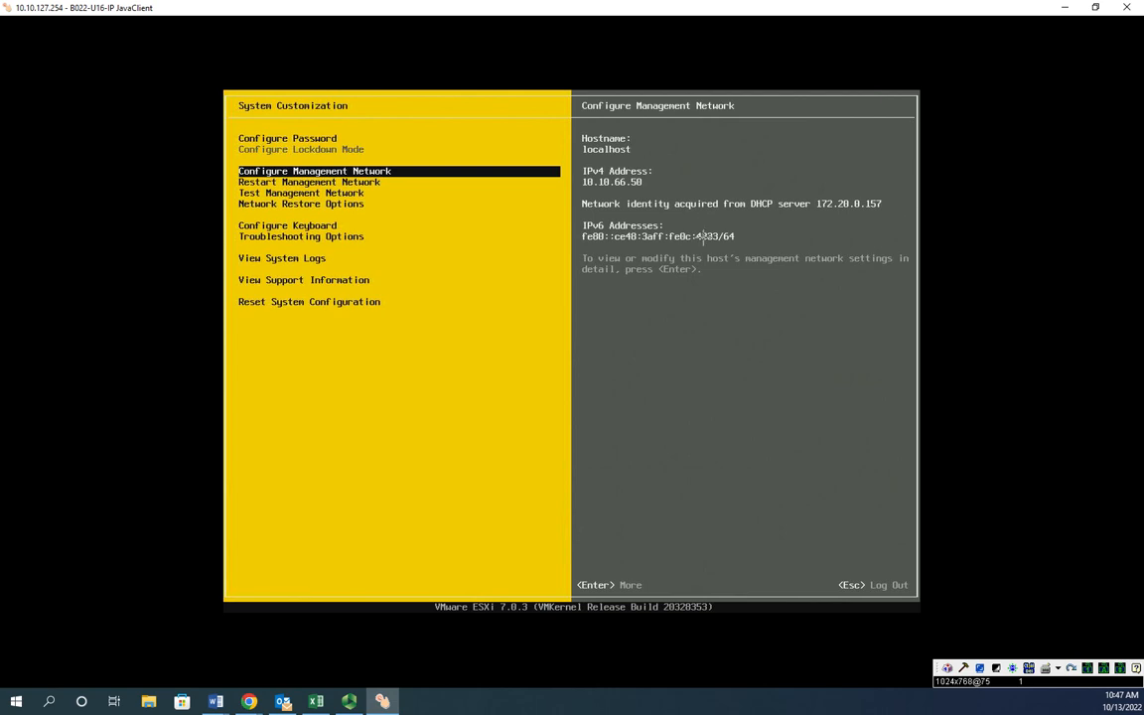
pyautogui.press('Down')
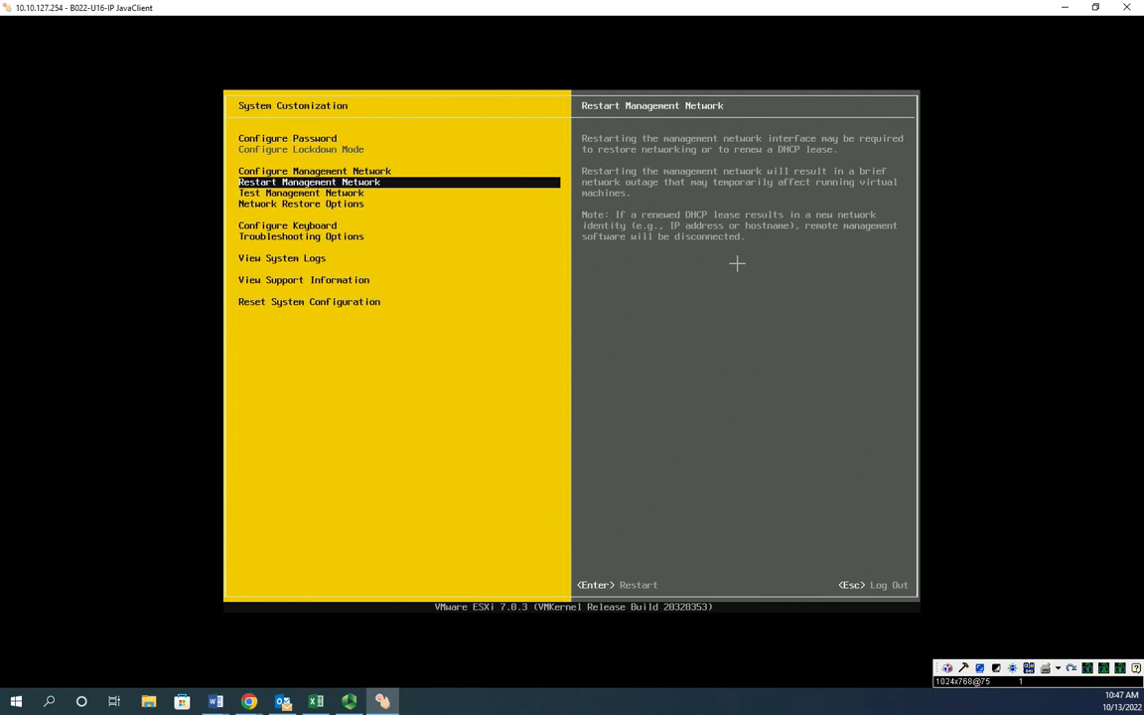
pyautogui.press('Up')
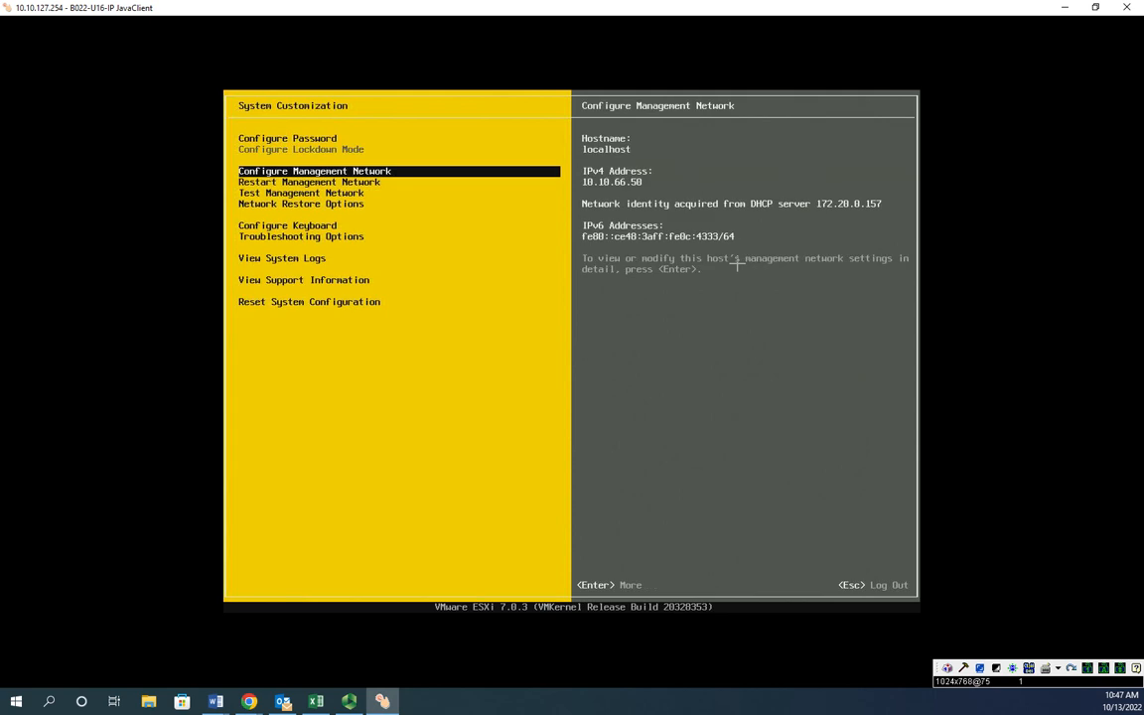
pyautogui.press('Return')
pyautogui.press('Down')
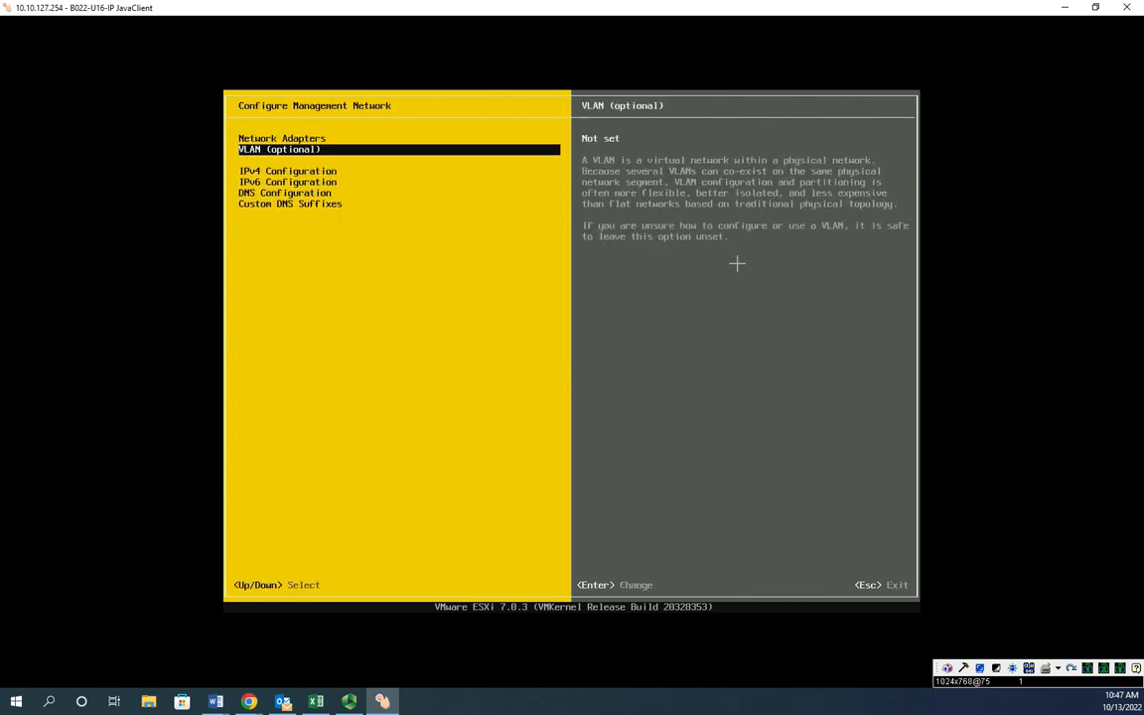
pyautogui.press('Down')
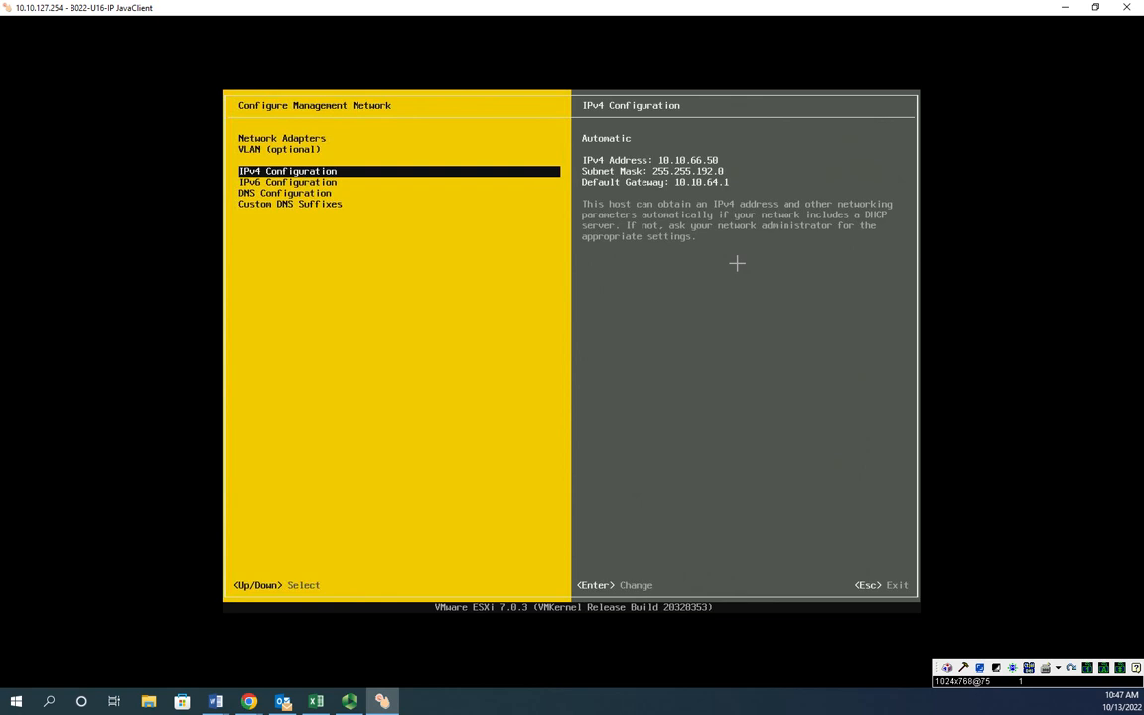
pyautogui.press('Return')
pyautogui.press('Down')
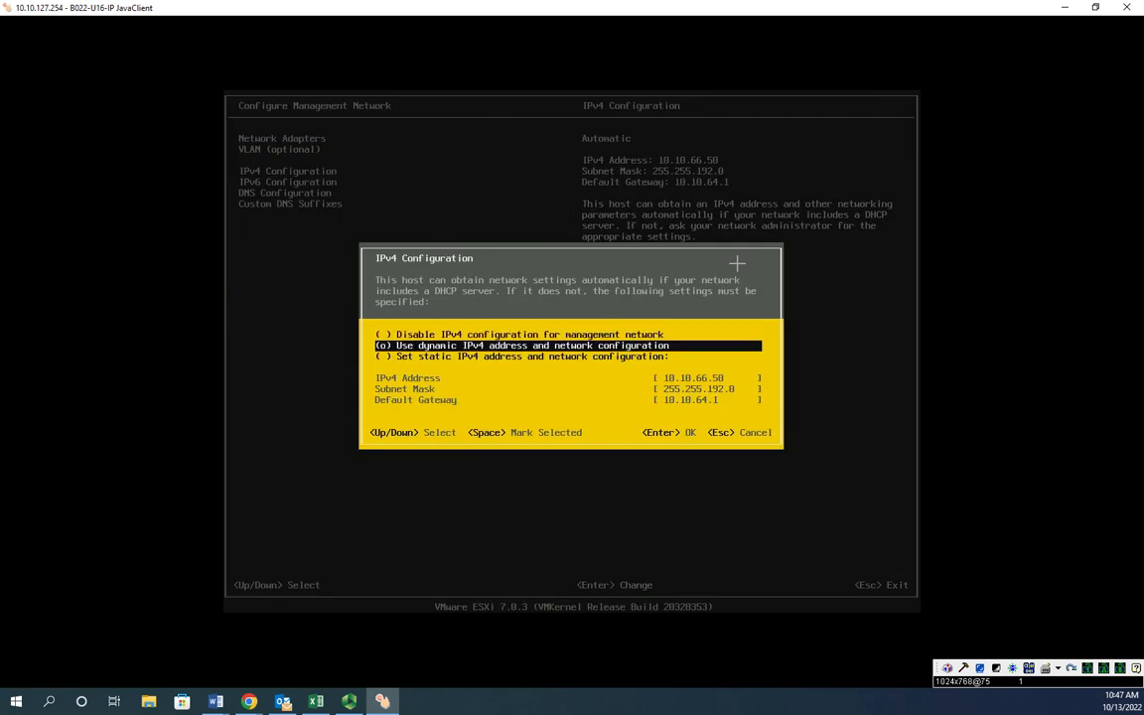
pyautogui.press('Down')
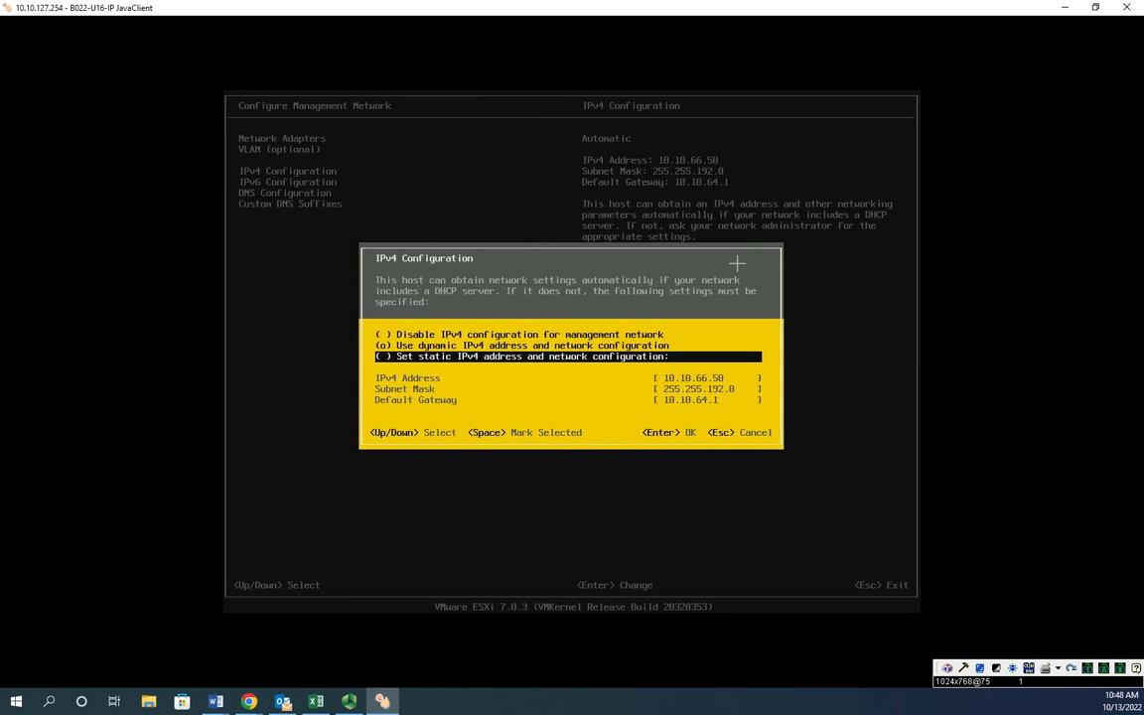
pyautogui.press('Escape')
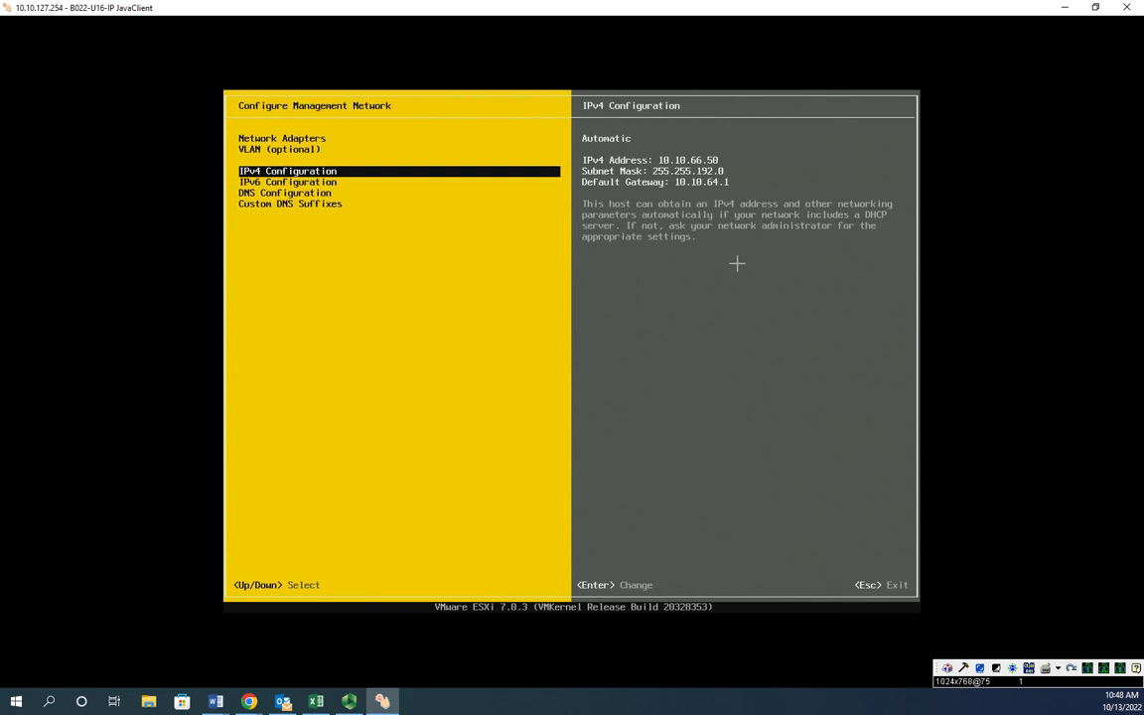
pyautogui.press('Escape')
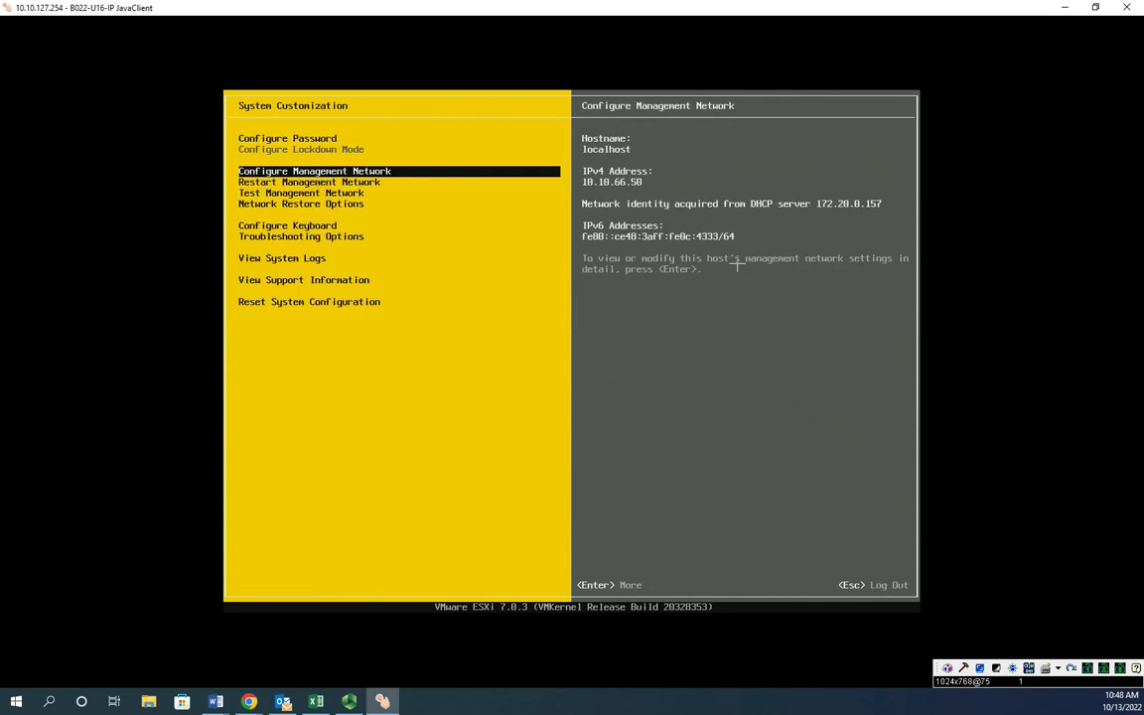
# Review the System Customization entries from Restart Management Network through View System Logs, and log out of the host console.
pyautogui.press('Down')
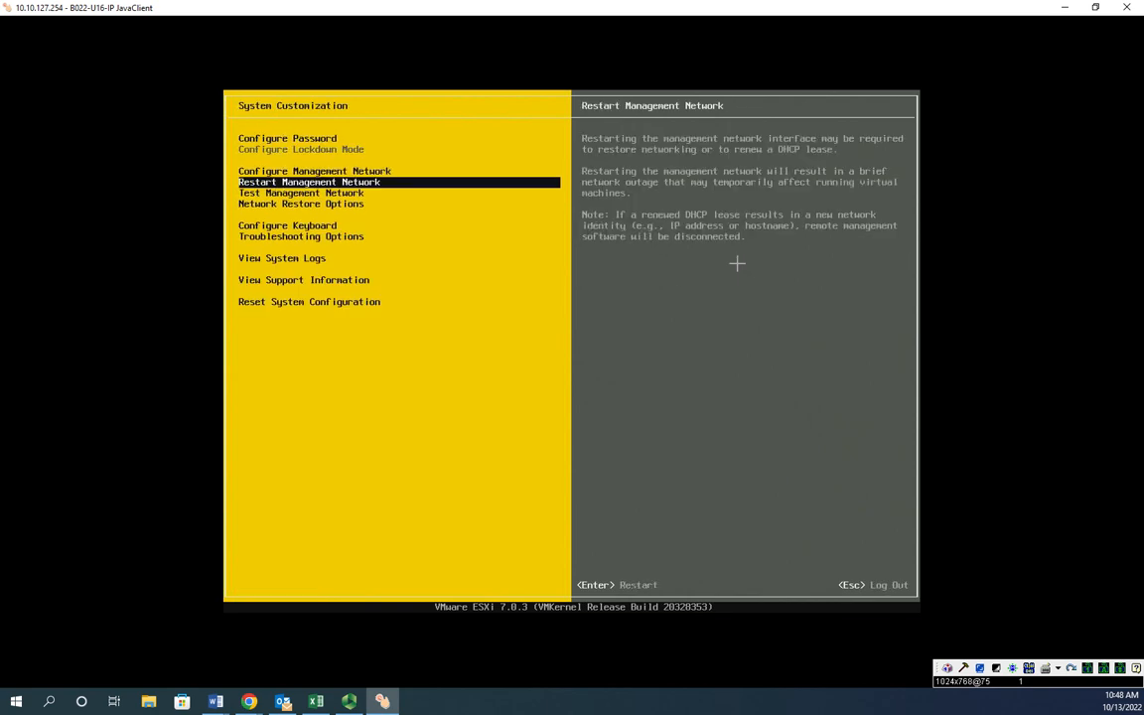
pyautogui.press('Down')
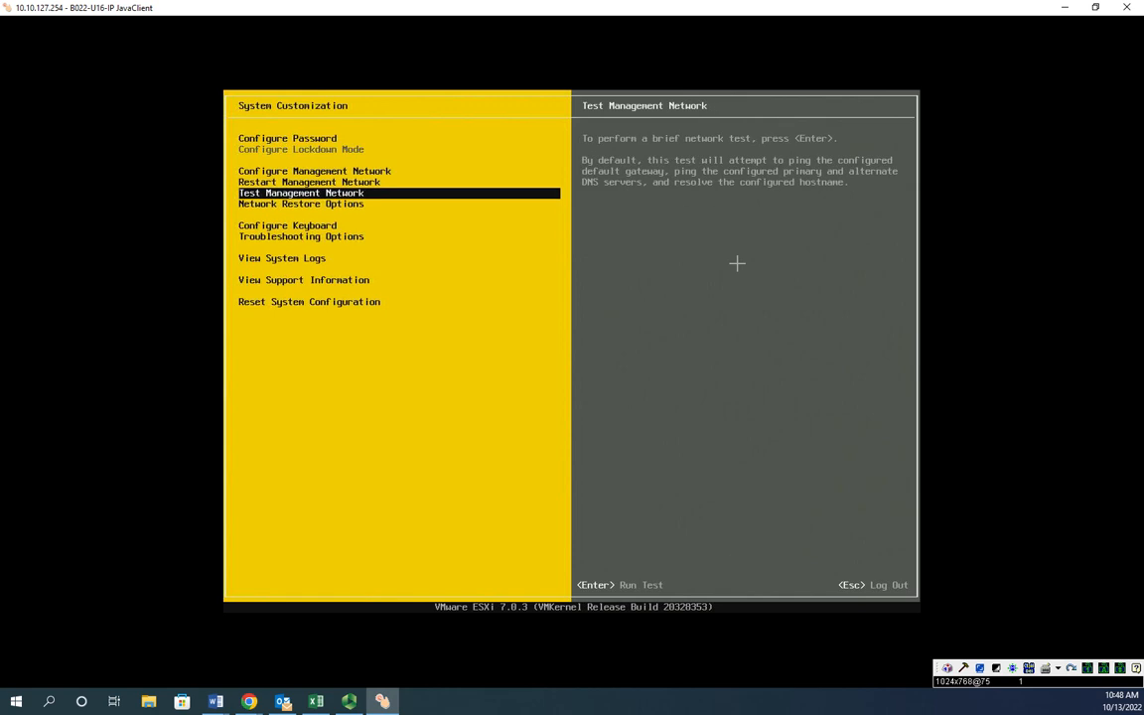
pyautogui.press('Down')
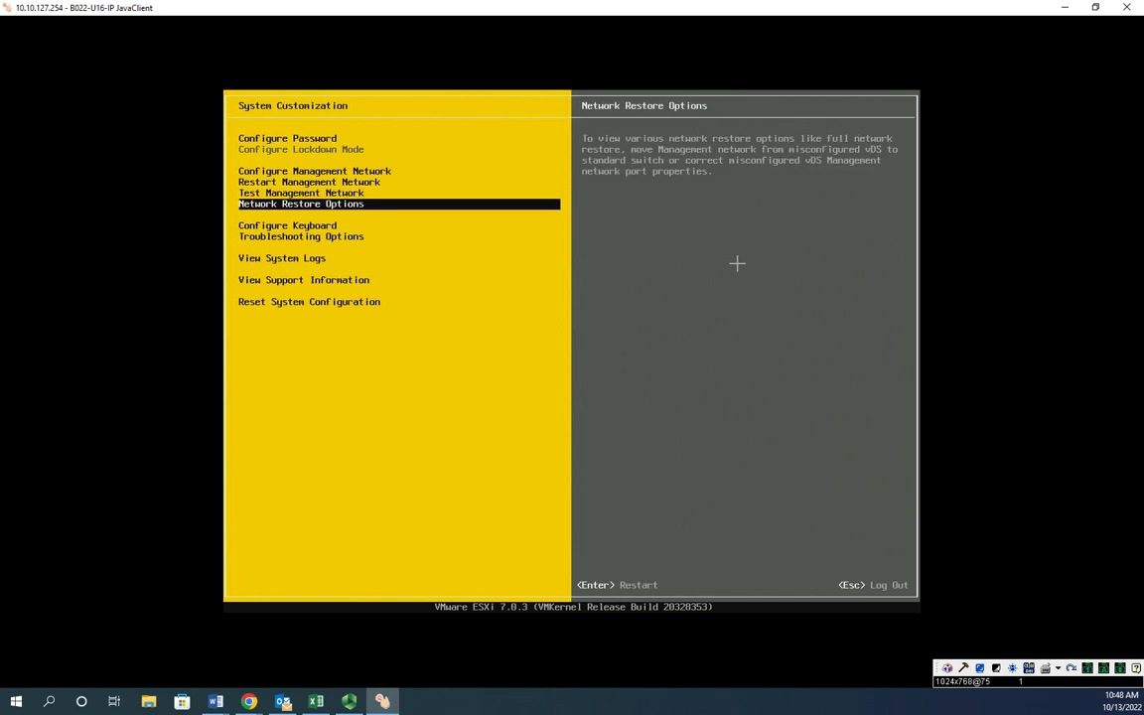
pyautogui.press('Down')
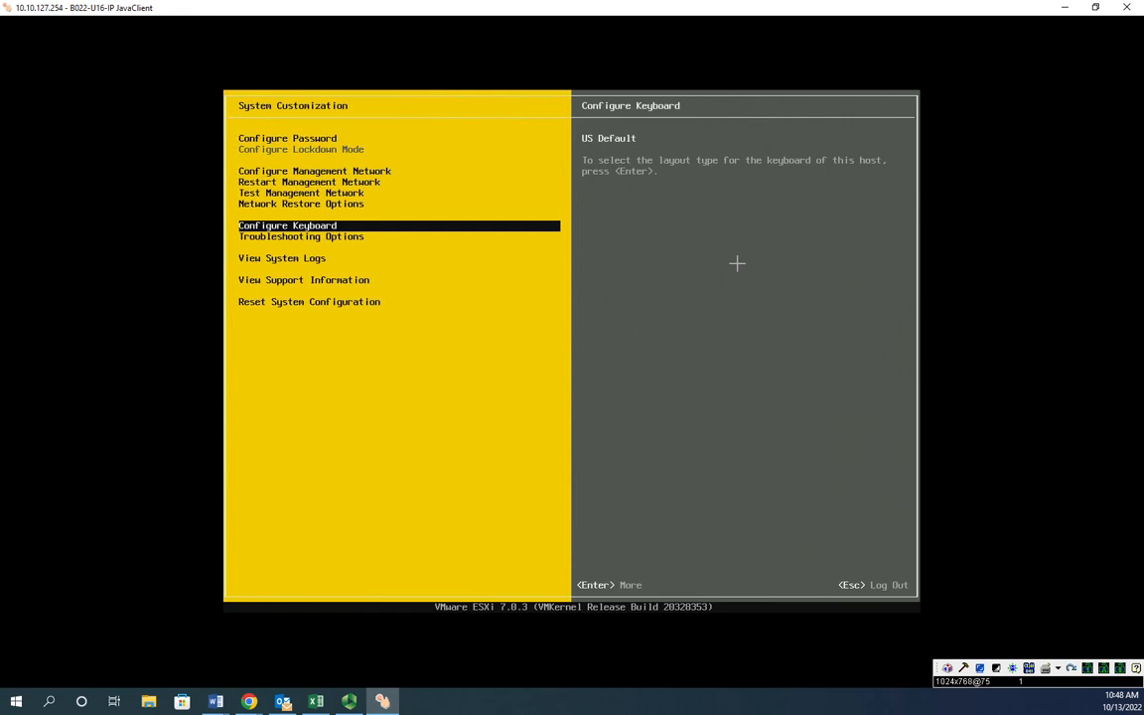
pyautogui.press('Down')
pyautogui.press('Down')
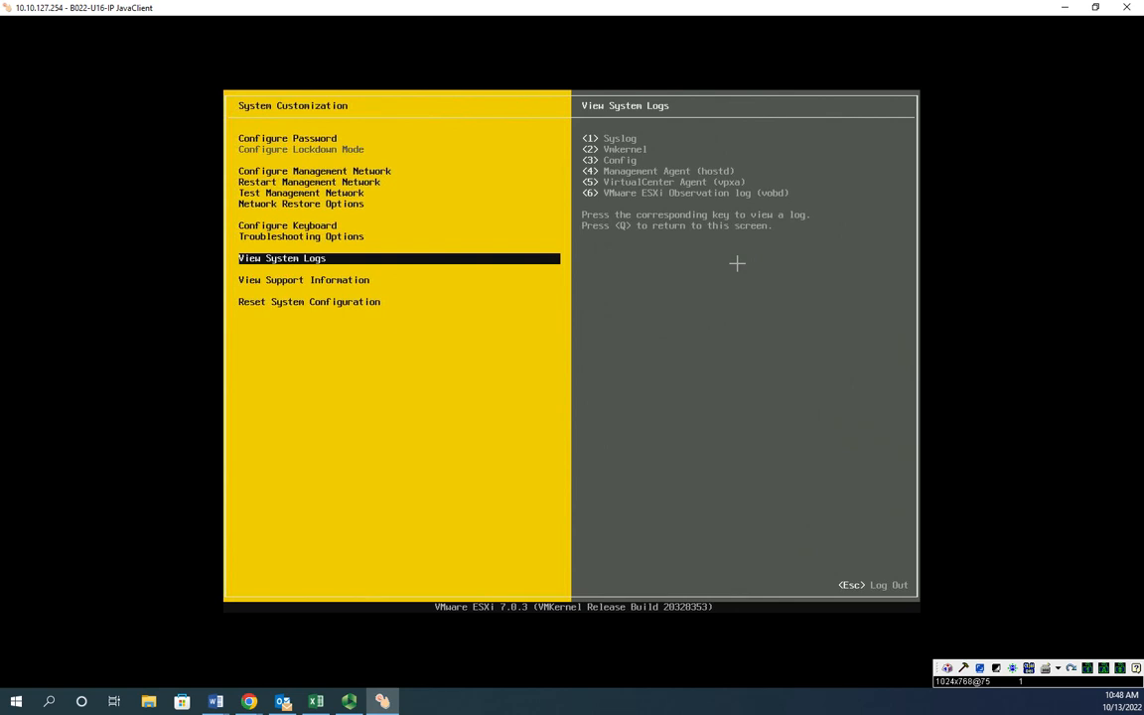
pyautogui.press('Escape')
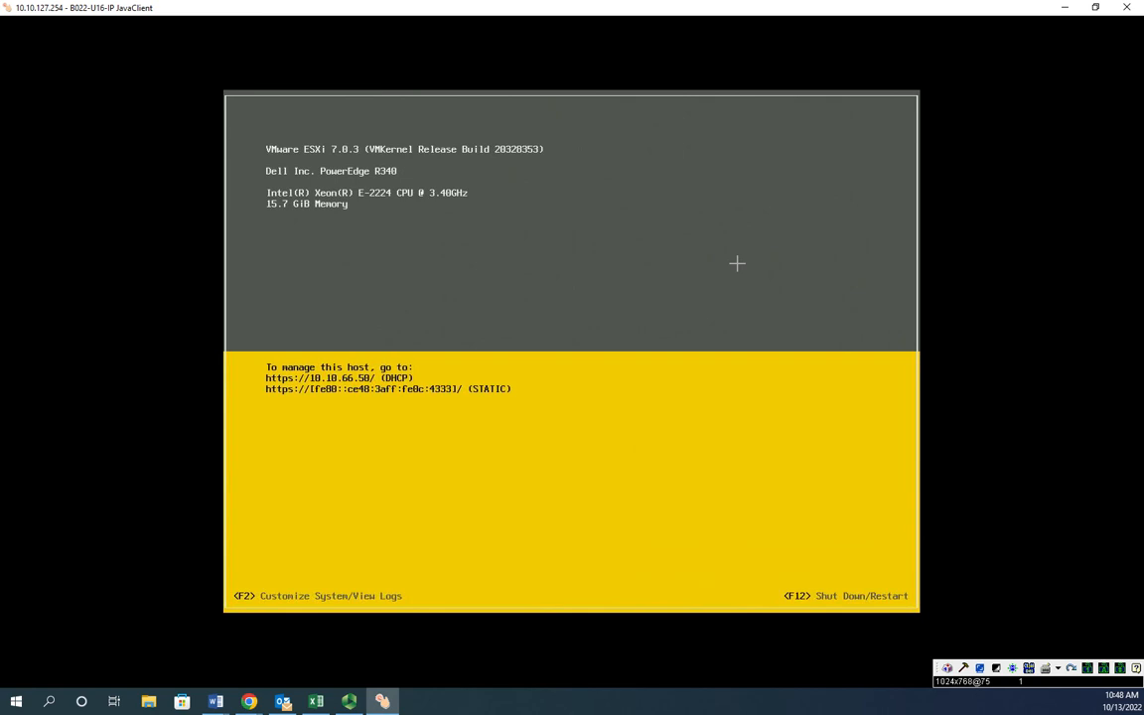